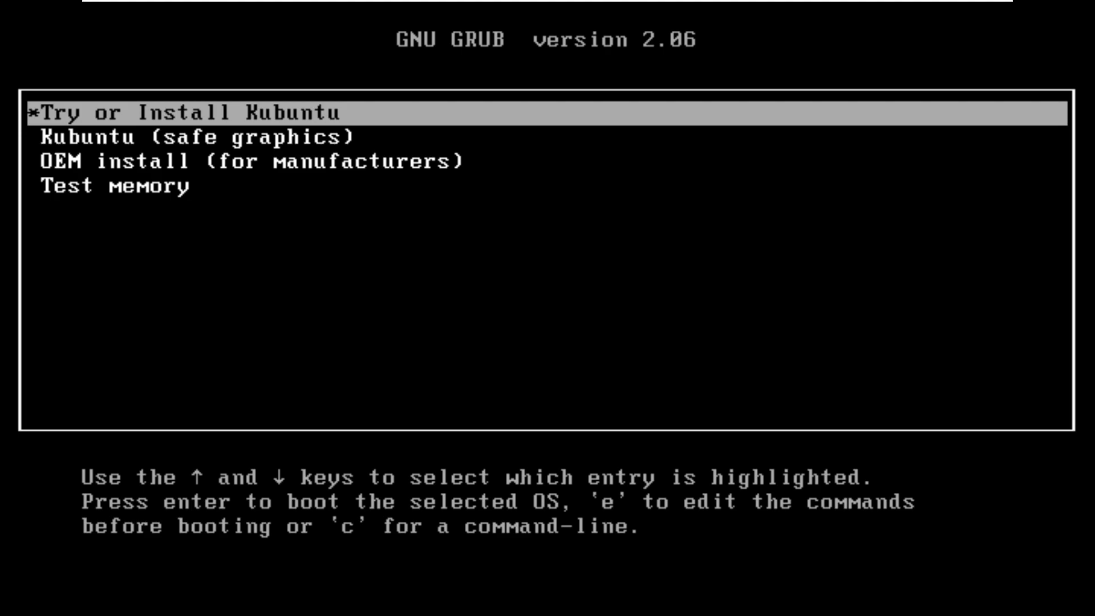
Step: Boot the "Try or Install Kubuntu" entry from the GRUB boot menu
key(Down)
key(Down)
key(Down)
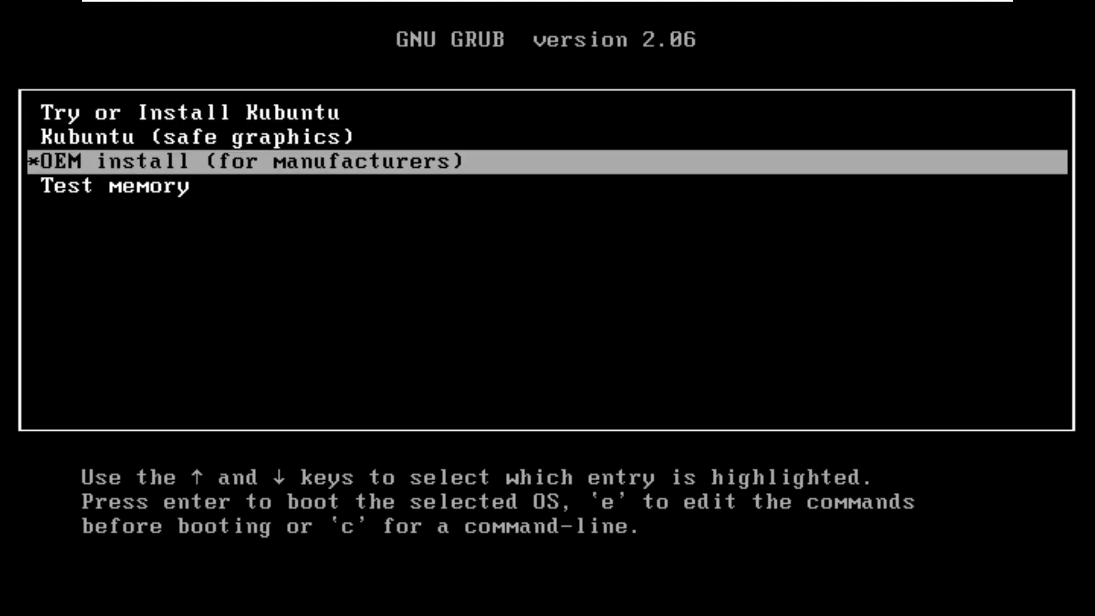
key(Up)
key(Up)
key(Up)
key(Down)
key(Down)
key(Down)
key(Up)
key(Up)
key(Up)
key(Return)
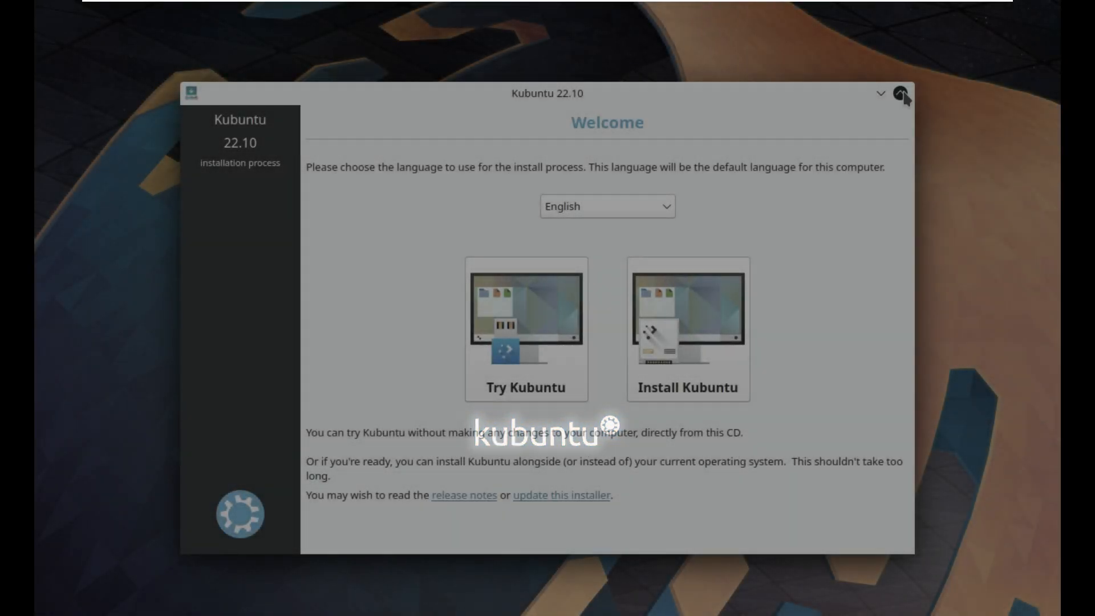
Step: Maximize the installer window and choose Install Kubuntu with English as the language
click(900, 93)
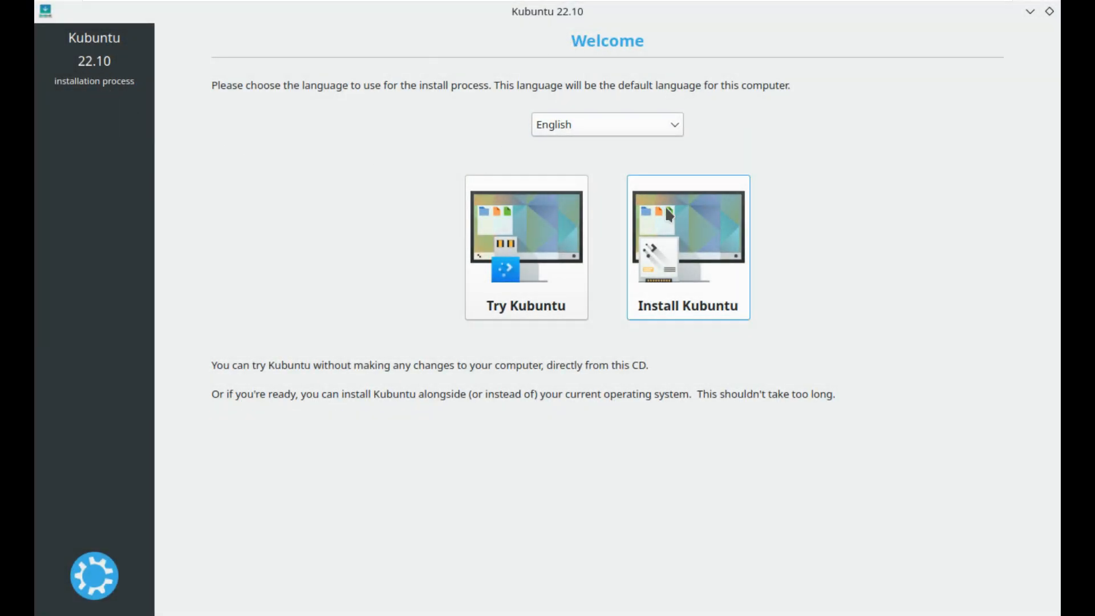
click(679, 285)
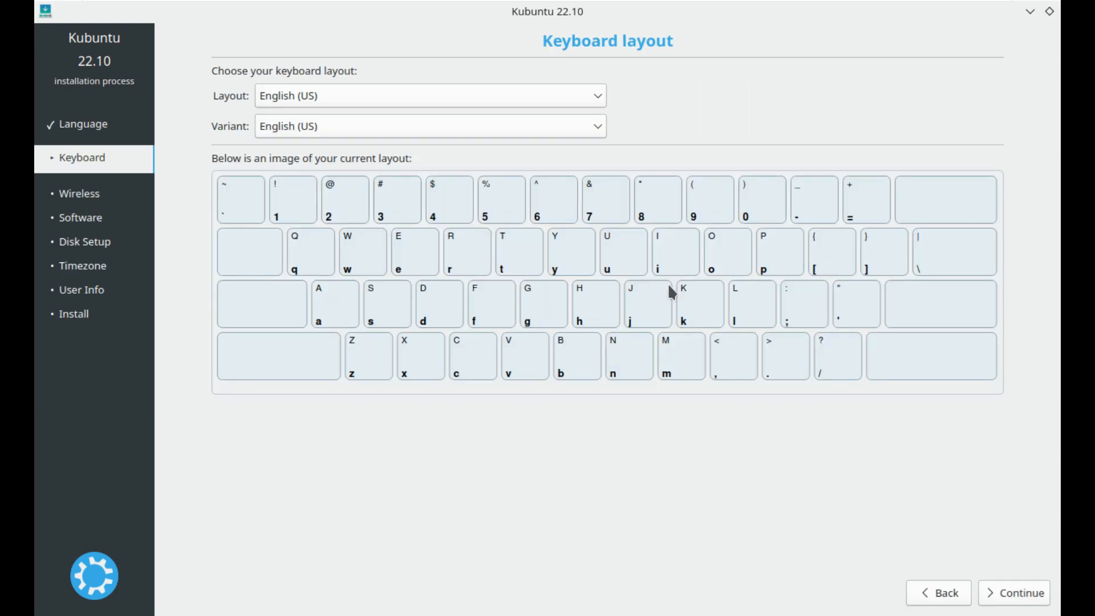
Step: Browse the keyboard layouts and variants, keep English (US) for both, and continue to the software options
click(406, 95)
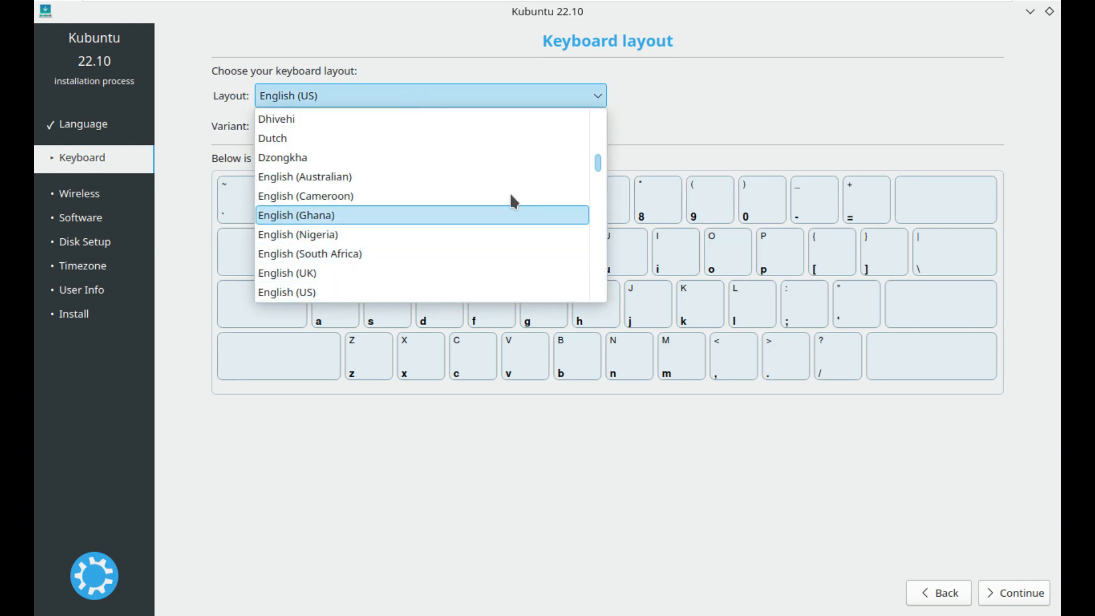
drag(596, 159, 604, 114)
click(657, 112)
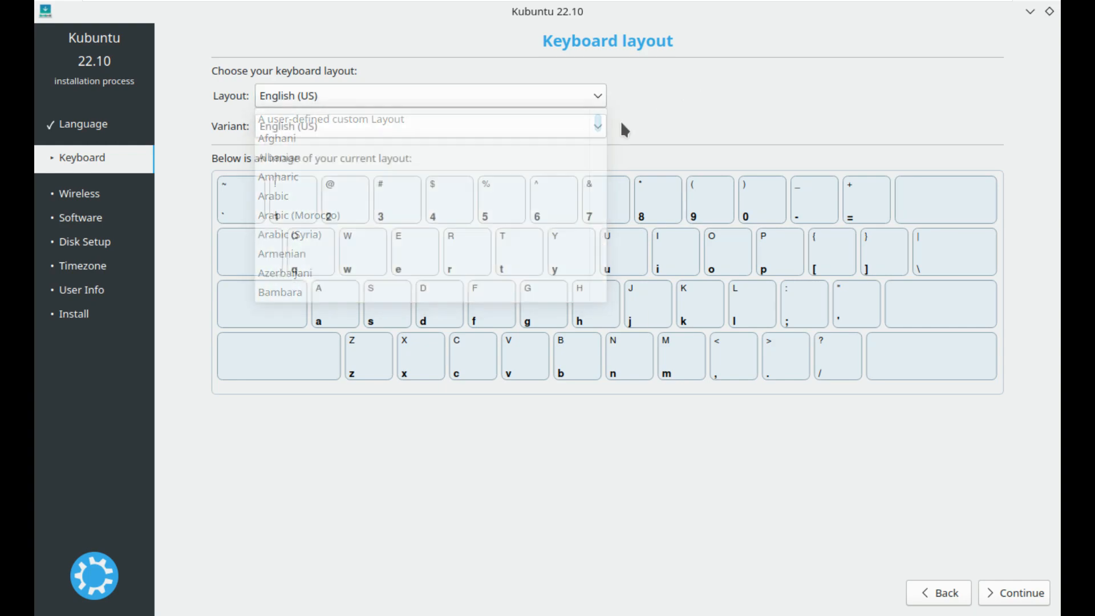
click(599, 126)
drag(596, 166, 632, 111)
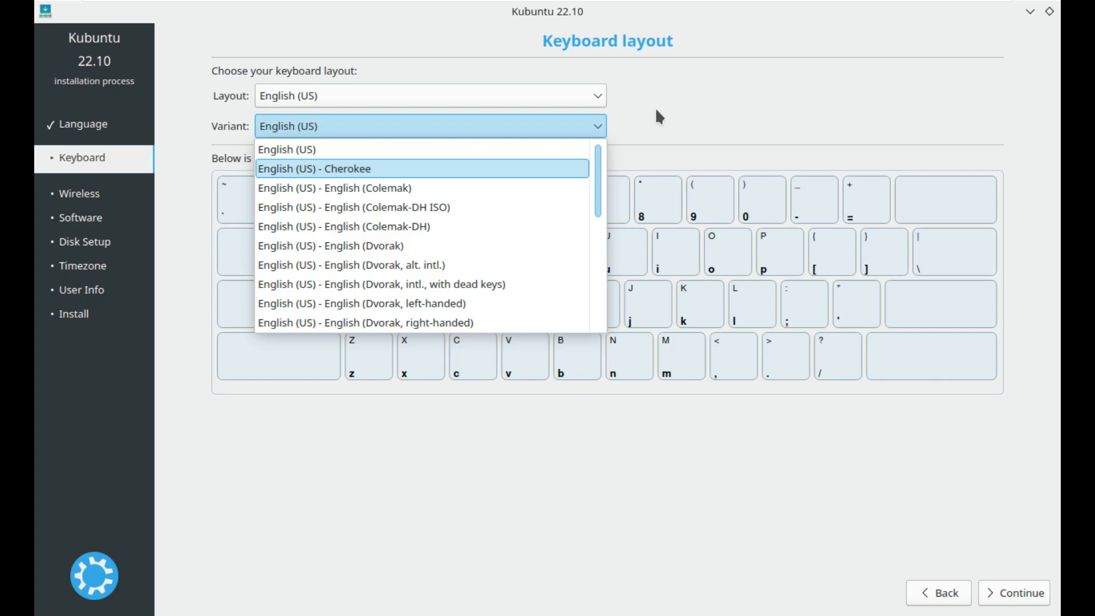
click(690, 443)
click(985, 595)
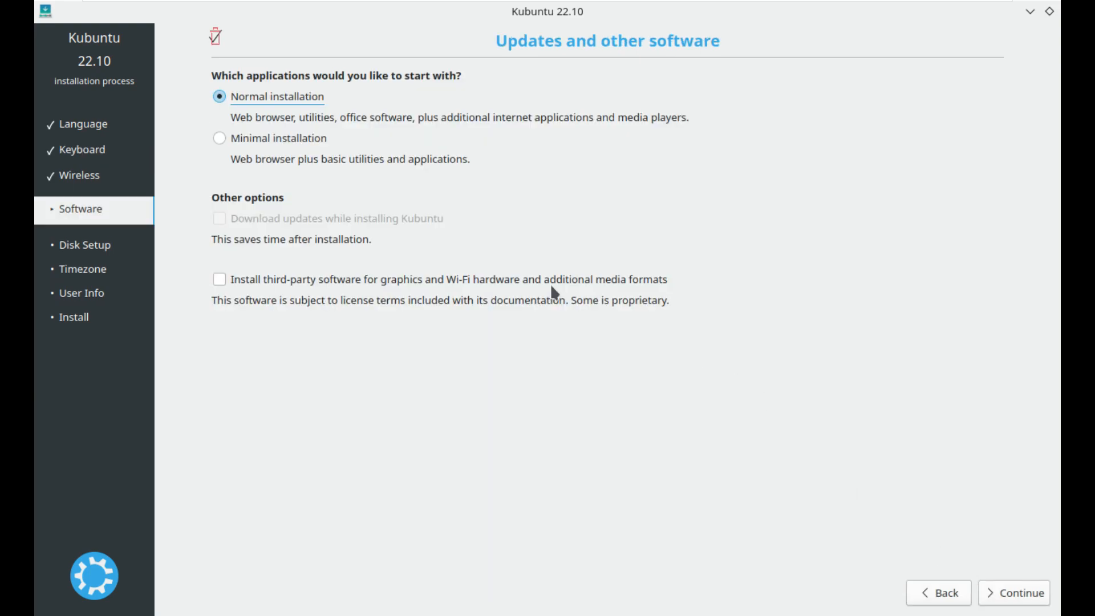
Step: Select the third-party graphics, Wi-Fi and media software option with Normal installation, and continue to the disk setup
click(326, 278)
click(269, 138)
click(272, 97)
click(1017, 593)
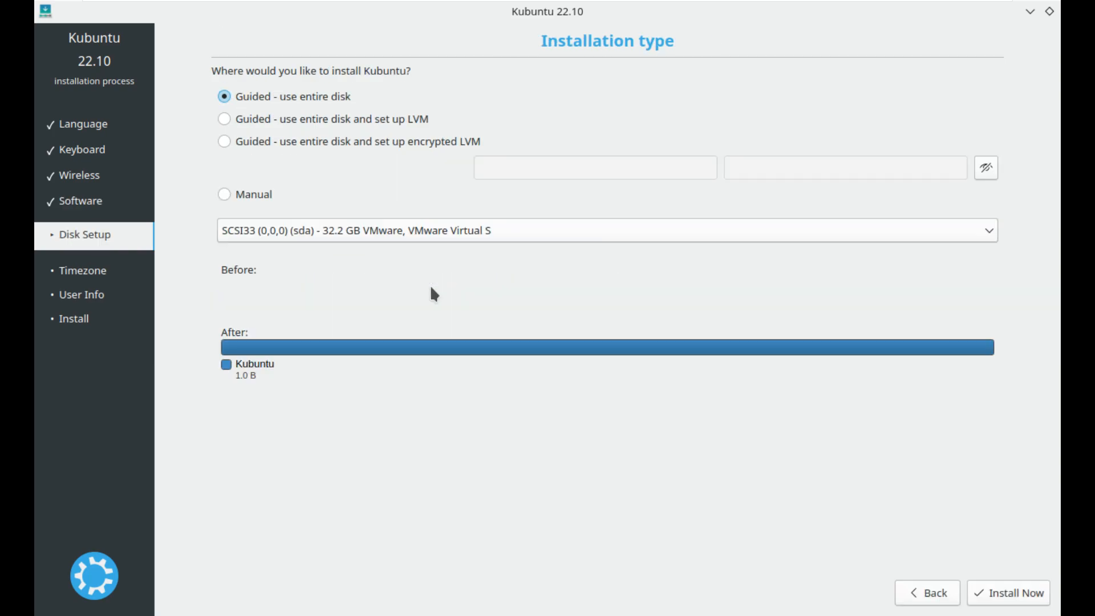
Step: Install on the SCSI33 (sda) disk using "Guided - use entire disk" and approve writing the changes to disk
click(441, 242)
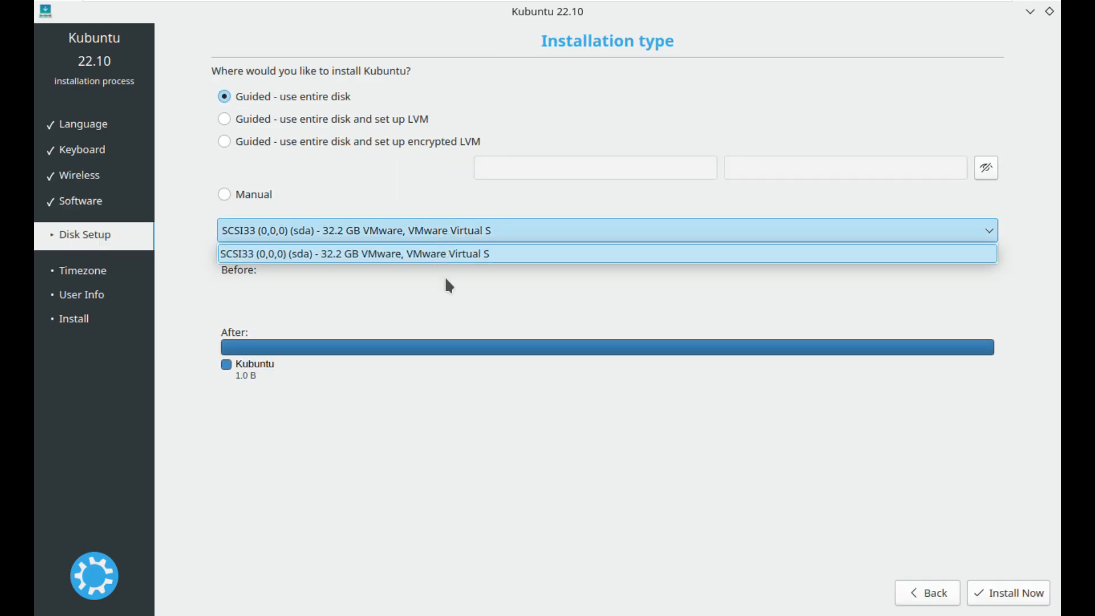
click(468, 403)
click(265, 198)
click(235, 96)
click(235, 118)
click(235, 141)
click(235, 96)
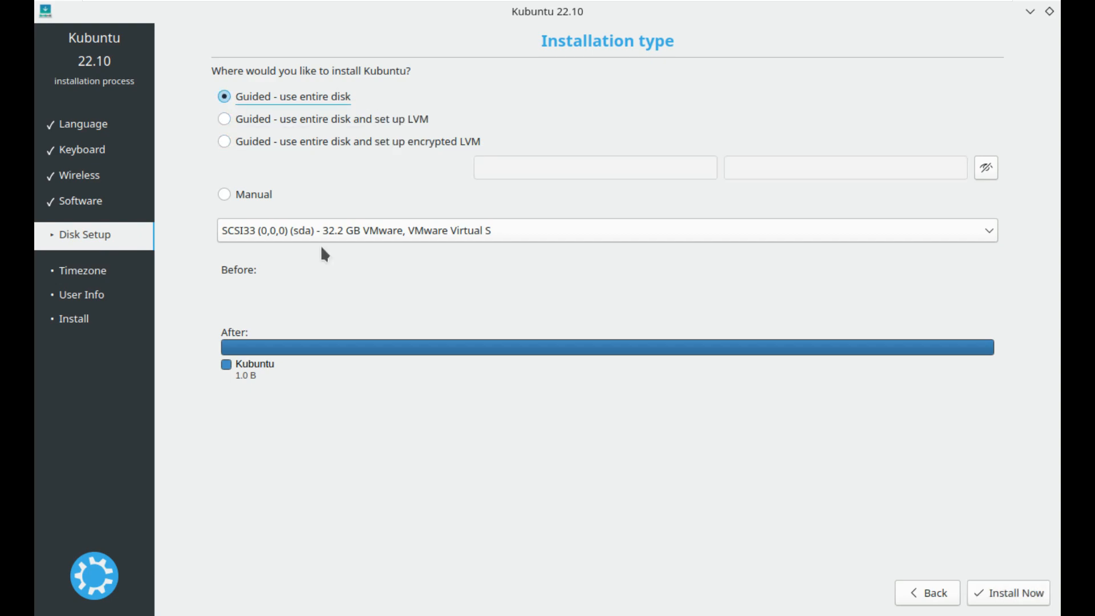
click(990, 593)
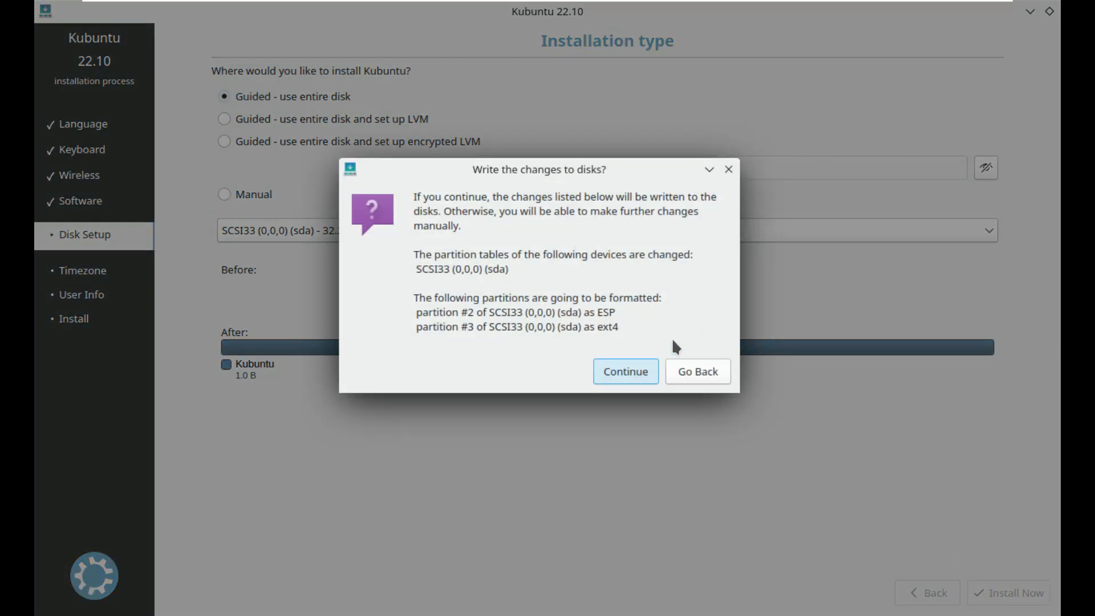
click(626, 372)
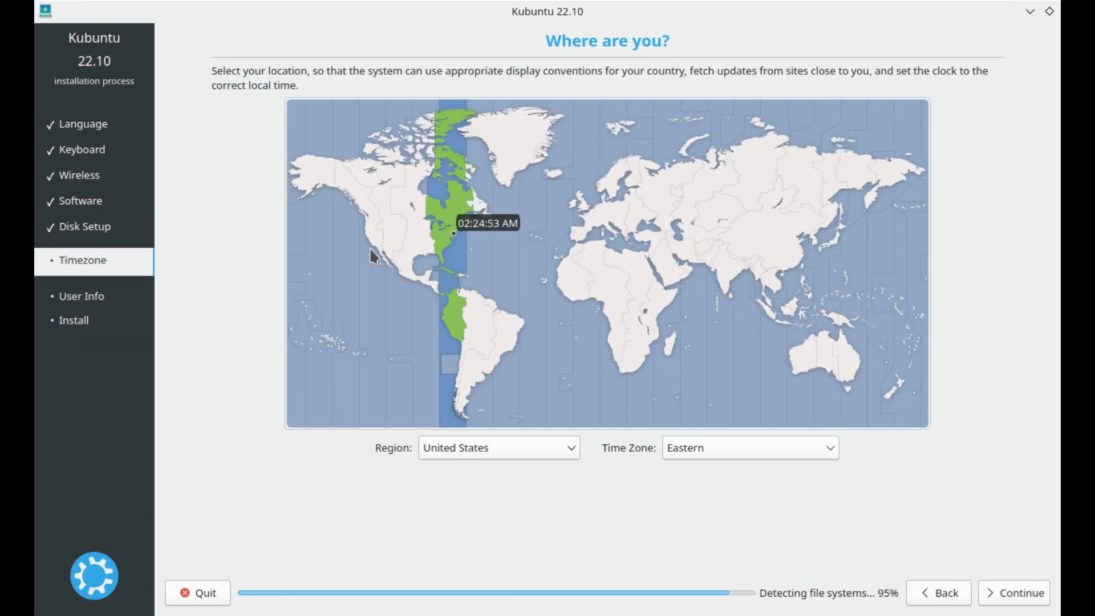
Step: Set the location to the United States with Los Angeles Time and continue to the user information
click(371, 250)
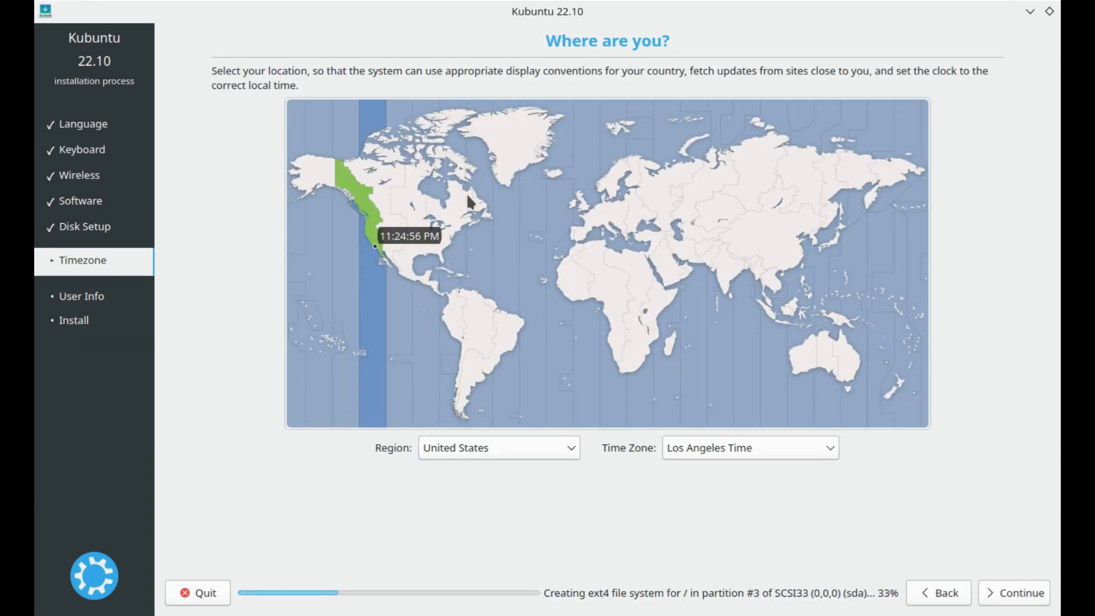
click(1009, 593)
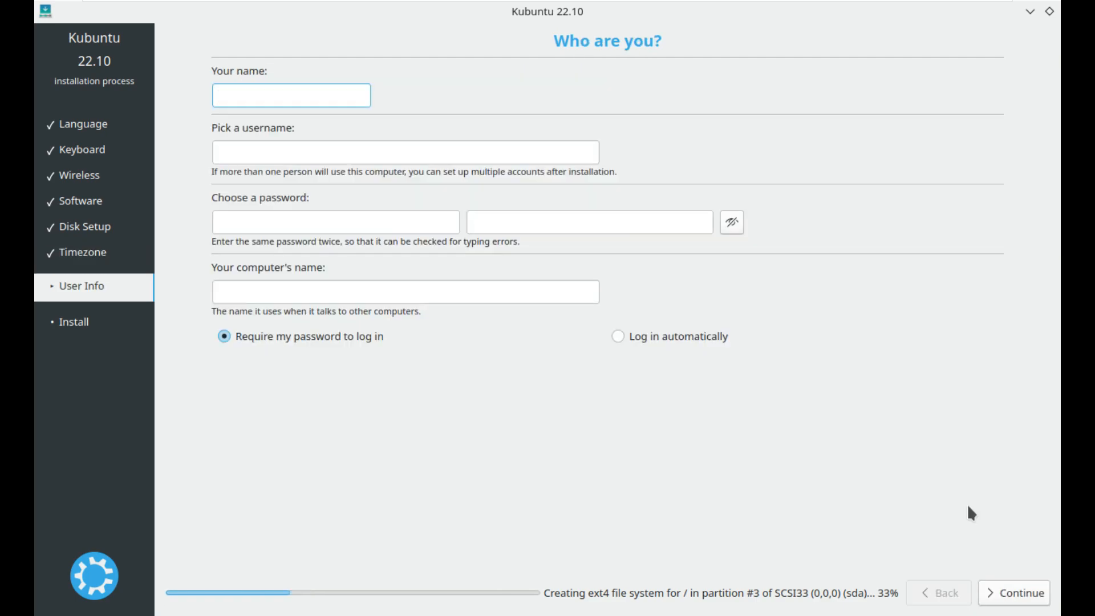
Step: Enable automatic login, enter the user's name, and remove "-virtual-machine" from the computer's name
click(659, 338)
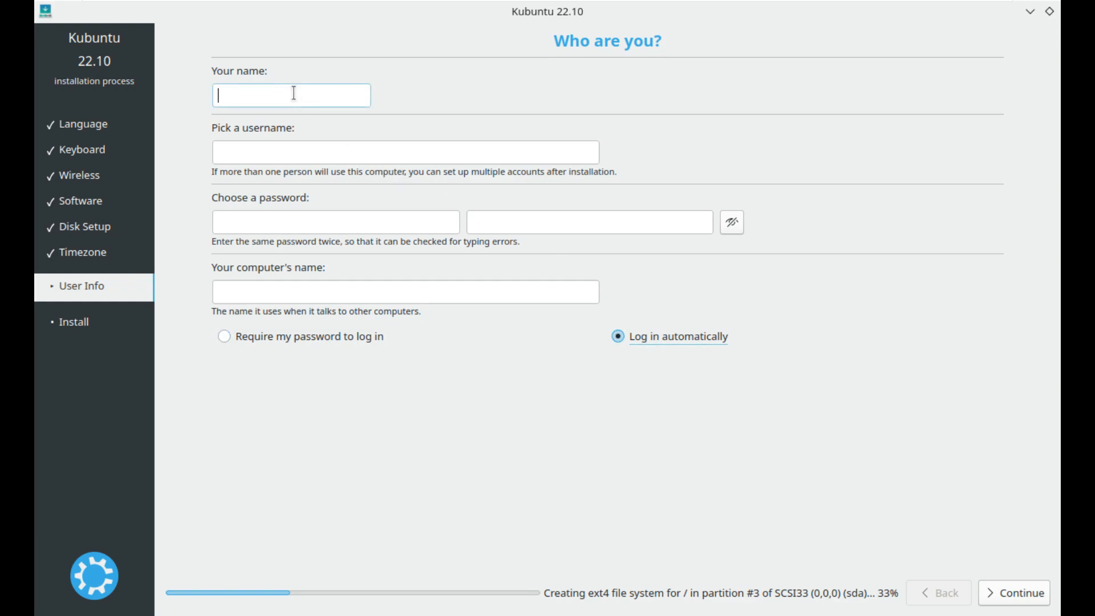
text(runboxing)
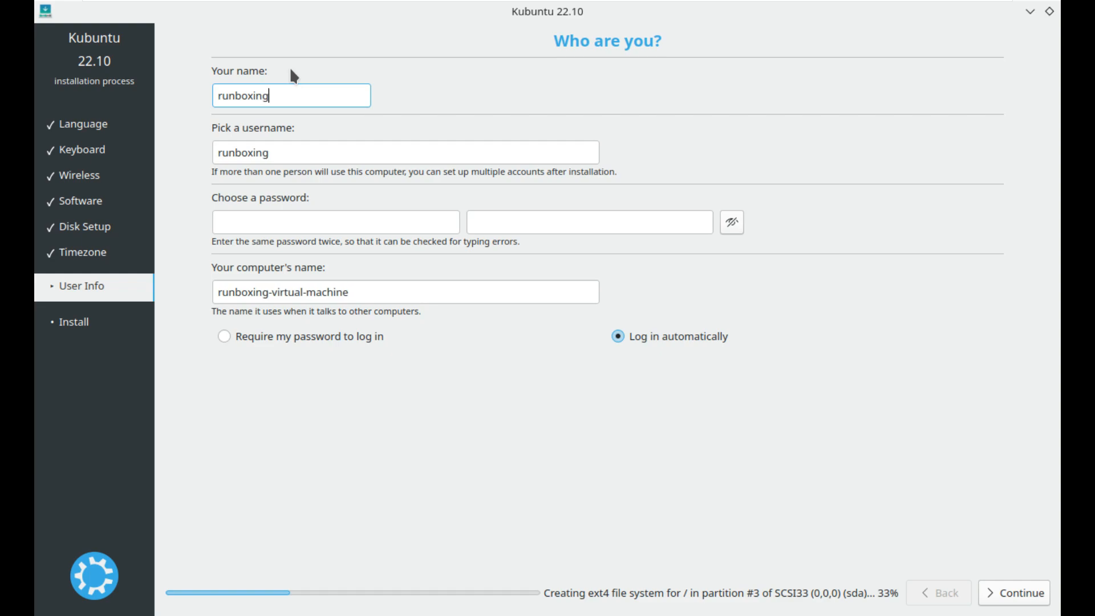
drag(367, 294, 269, 297)
key(BackSpace)
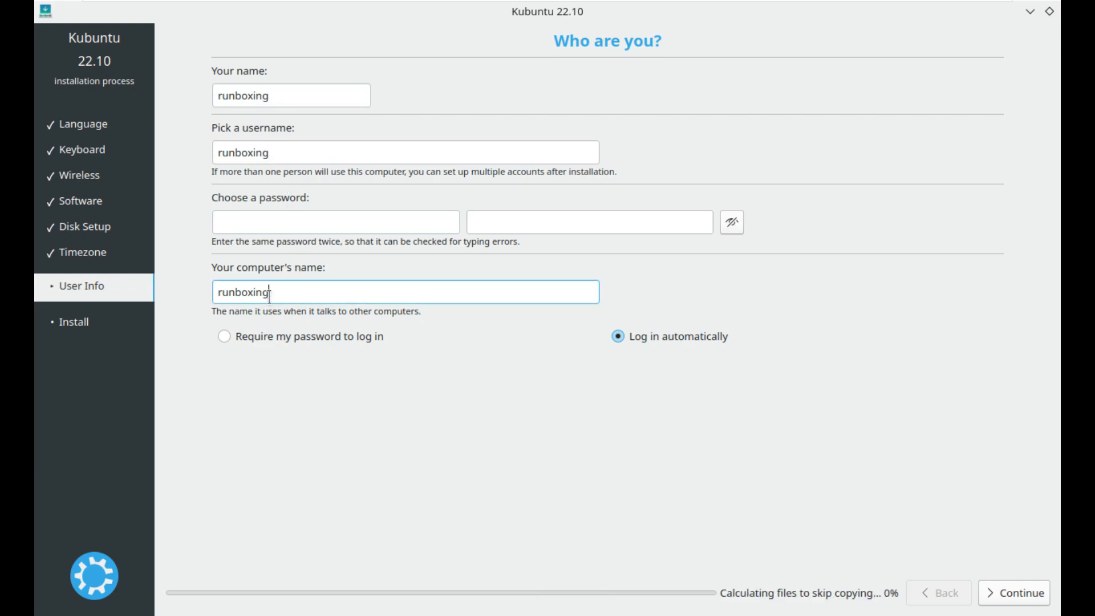
Step: Enter the account password in both the password and confirmation fields, and continue the installation
click(268, 222)
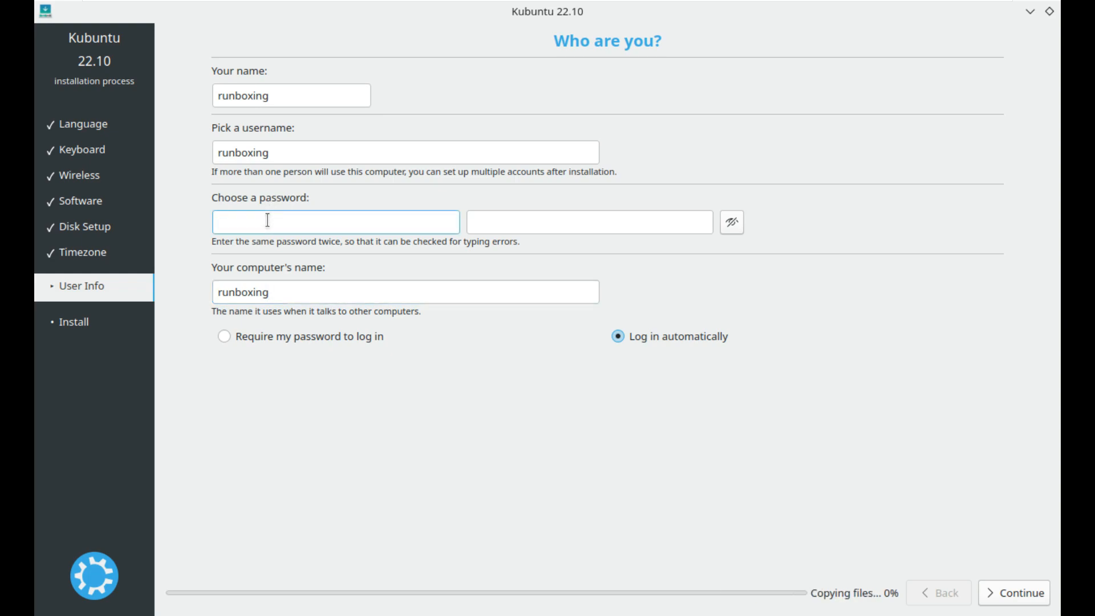
text(●●●●●)
click(555, 223)
text(●●●●●)
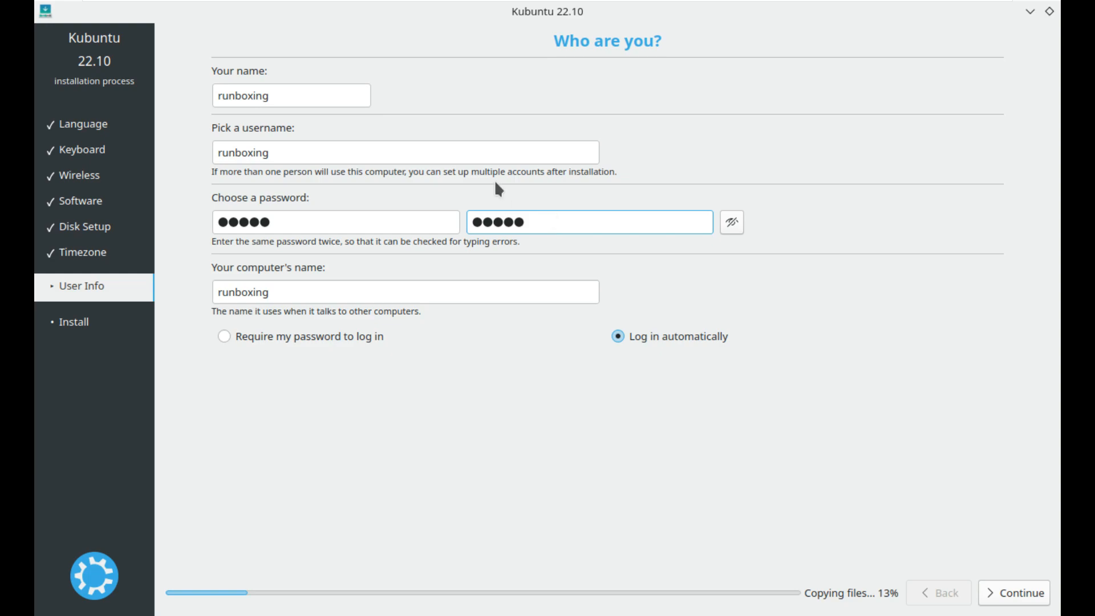
click(996, 592)
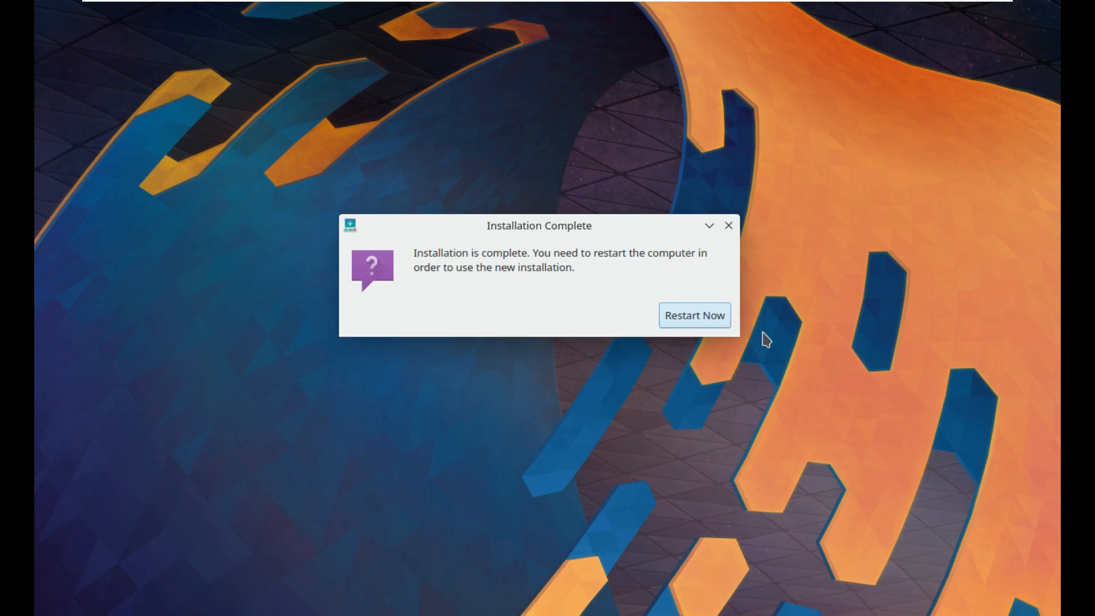
Step: Restart the computer after the installation and confirm the request to remove the installation medium
click(725, 318)
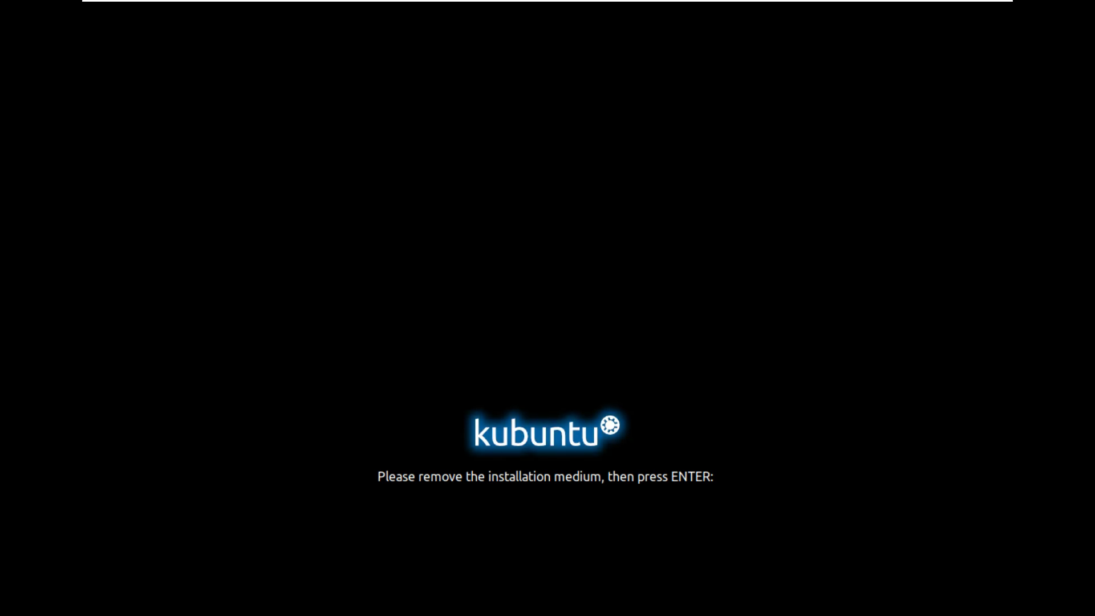
key(Return)
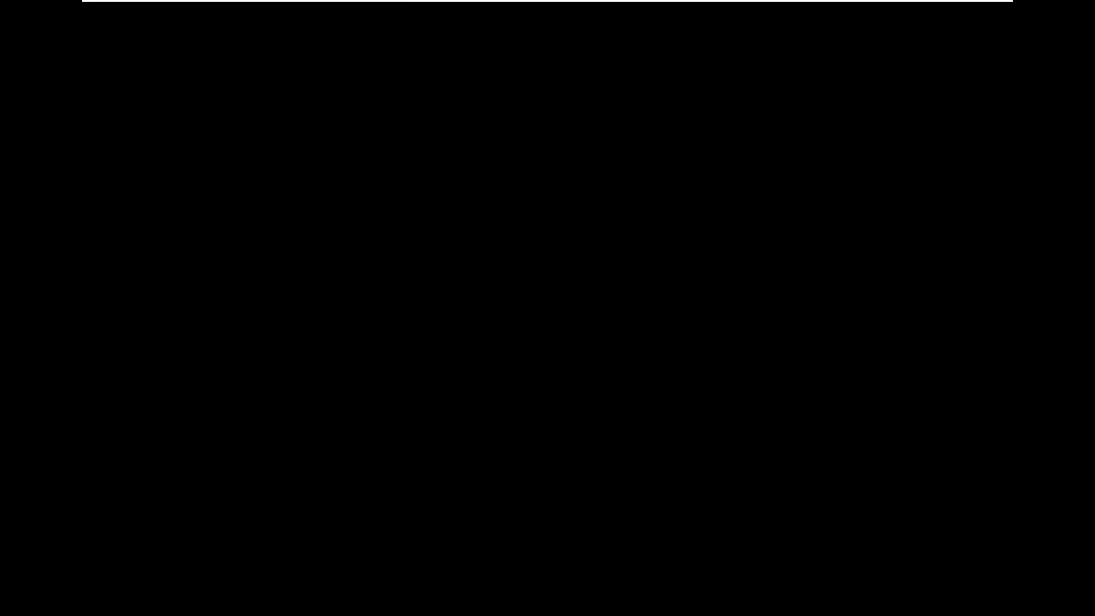